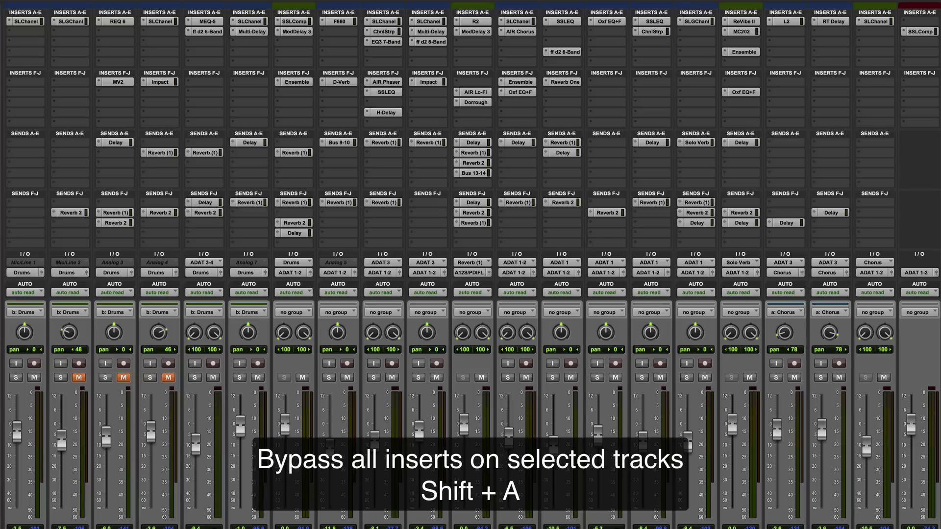
Step: Bypass and reactivate all inserts, then mute and unmute sends A-E on the selected tracks
key("shift+a")
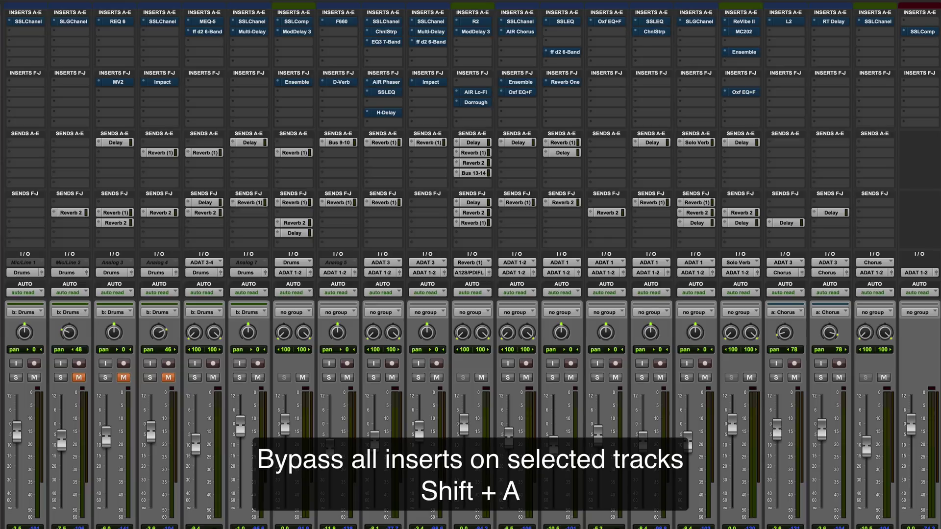
key("shift+a")
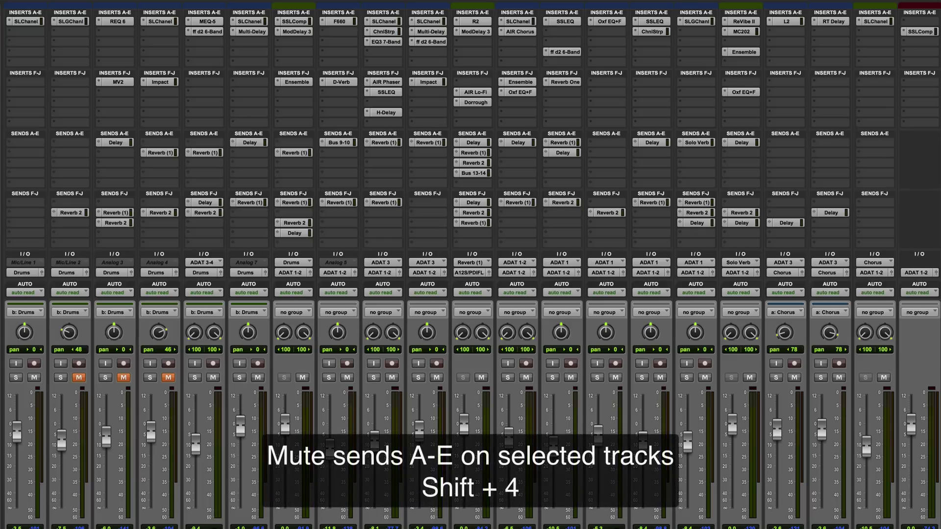
key("shift+4")
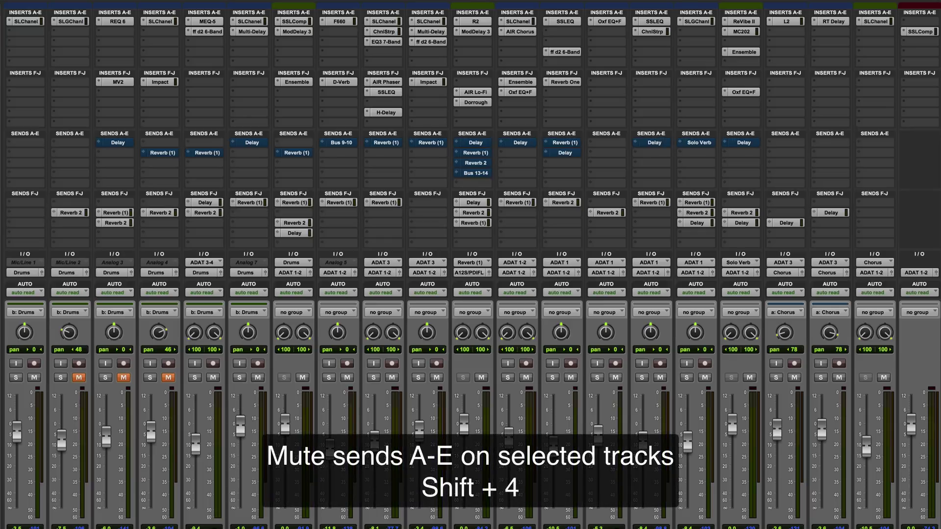
key("shift+4")
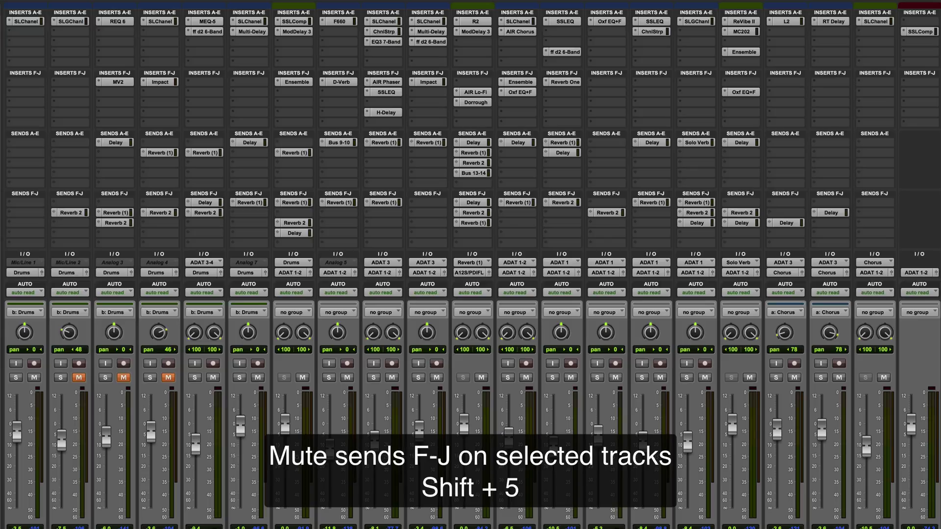
Step: Mute and unmute sends F-J, then switch the ALL mix group off
key("shift+5")
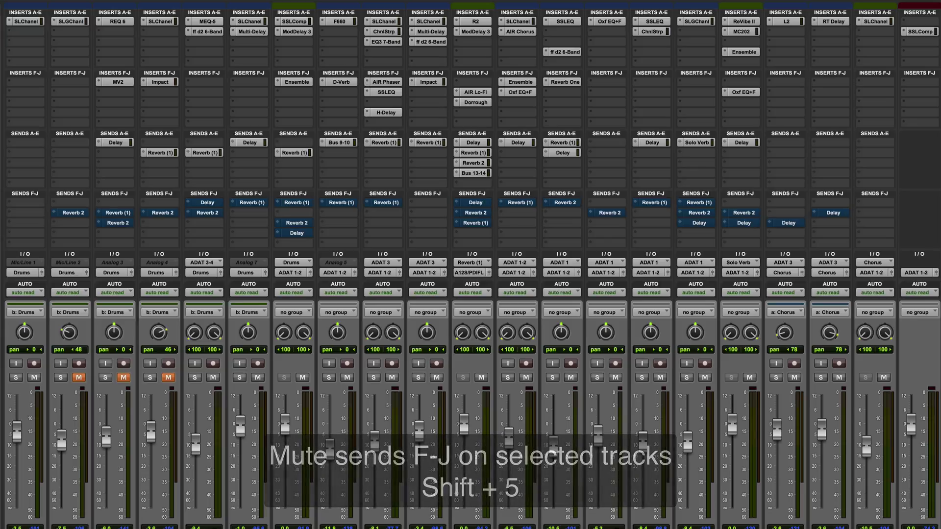
key("shift+5")
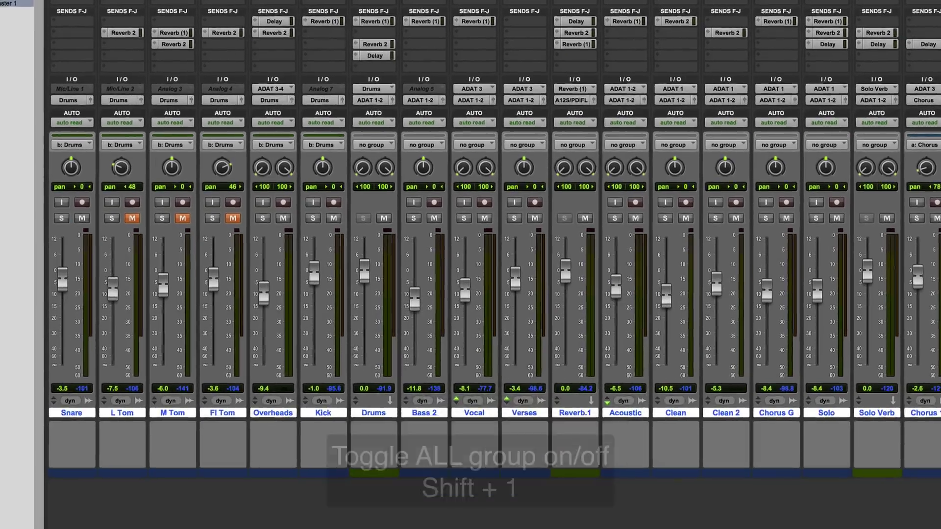
key("shift+1")
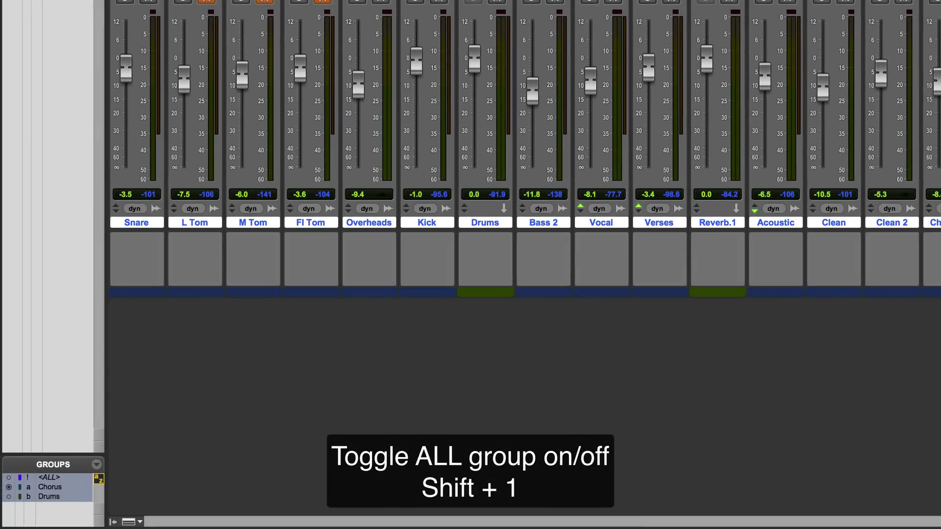
key("shift+1")
key("shift+1")
key("shift+1")
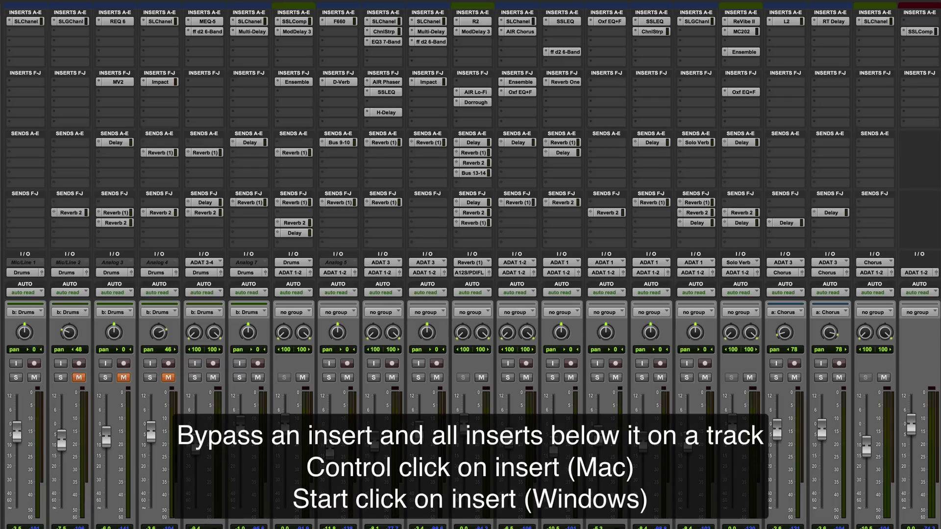
left_click(522, 31, "ctrl")
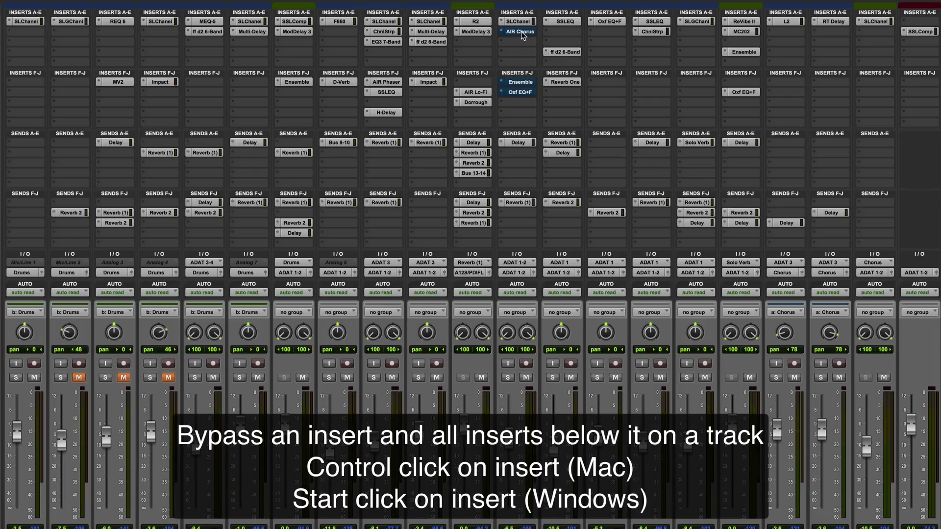
left_click(522, 31, "ctrl")
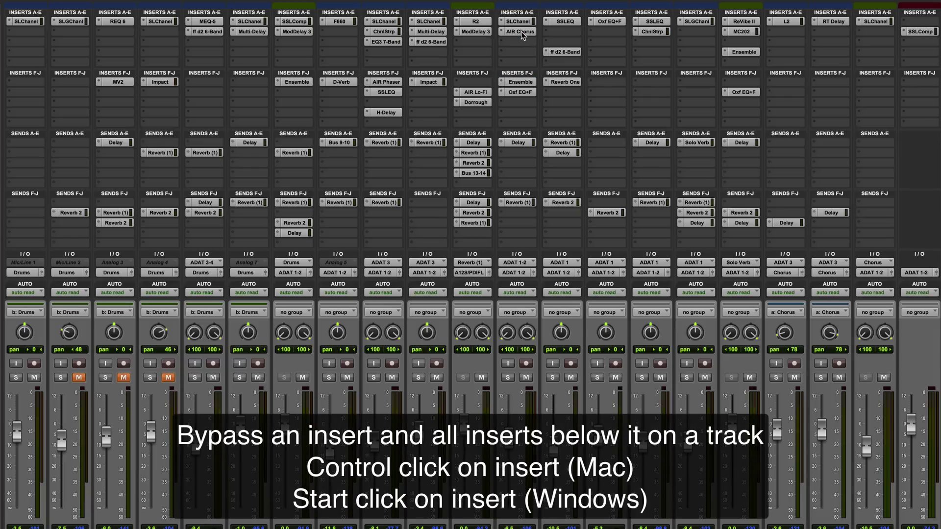
left_click(433, 32, "ctrl")
left_click(433, 32, "ctrl")
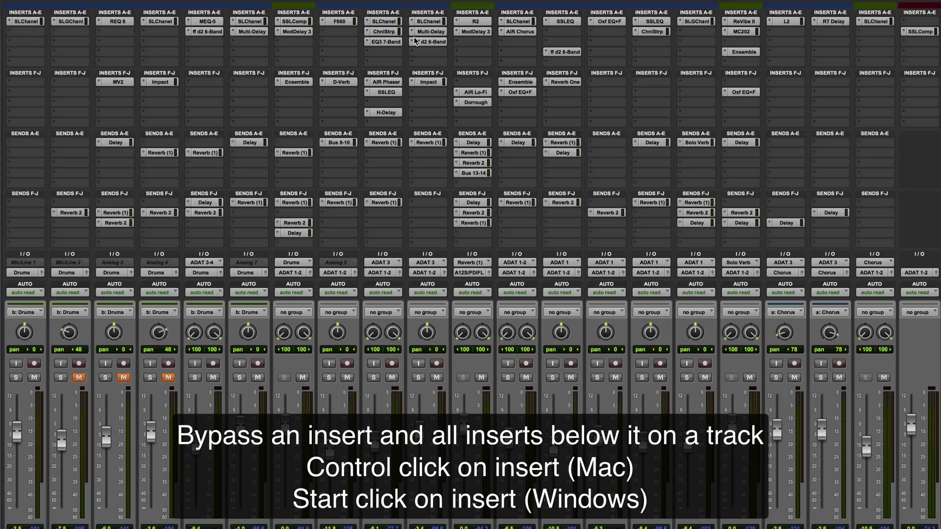
left_click(386, 42, "ctrl")
left_click(386, 42, "ctrl")
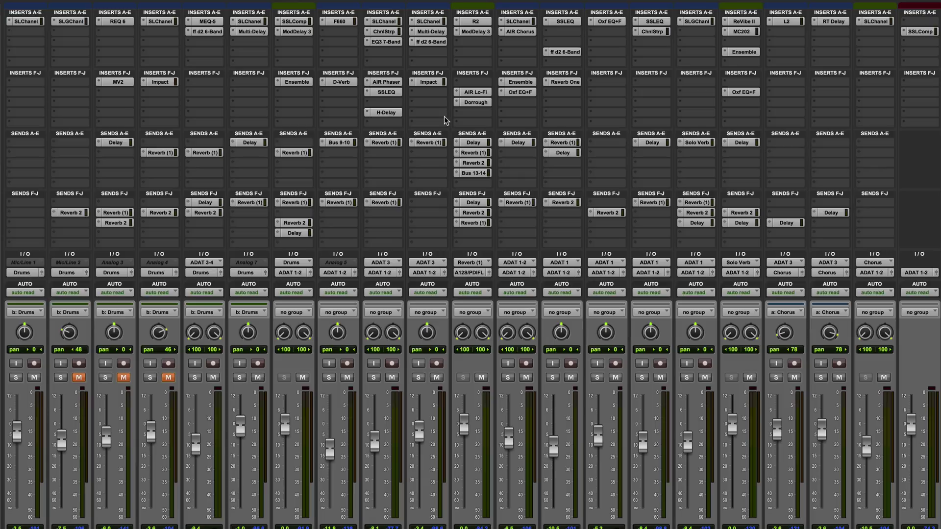
left_click(433, 42, "ctrl+alt")
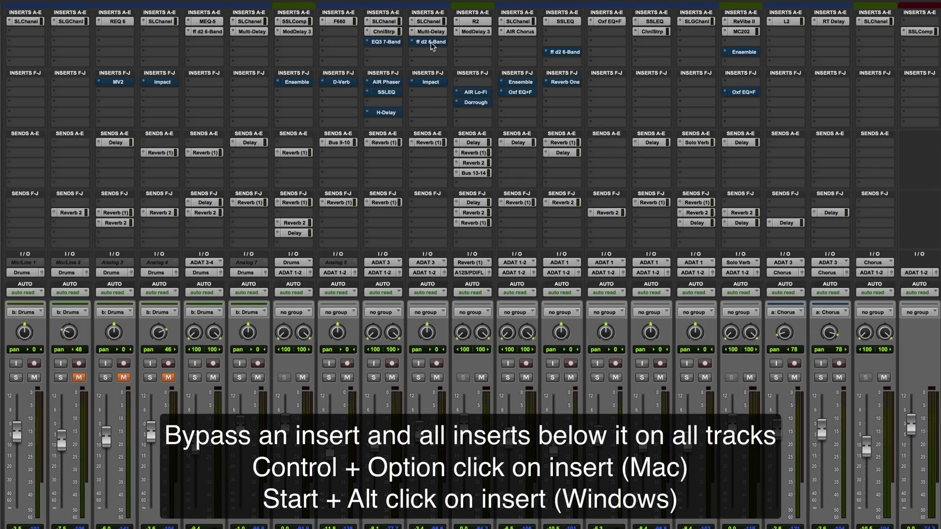
left_click(432, 44, "ctrl+alt")
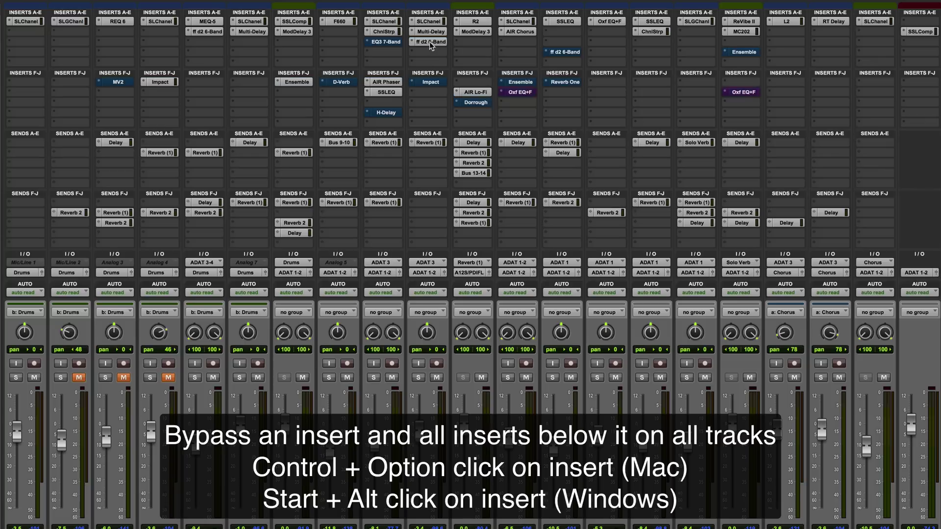
left_click(391, 83, "ctrl+alt")
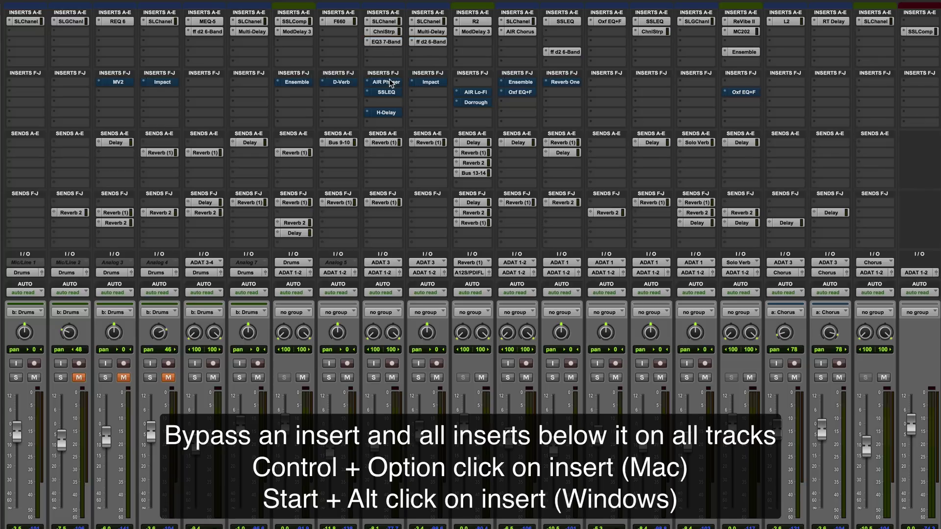
left_click(391, 83, "ctrl+alt")
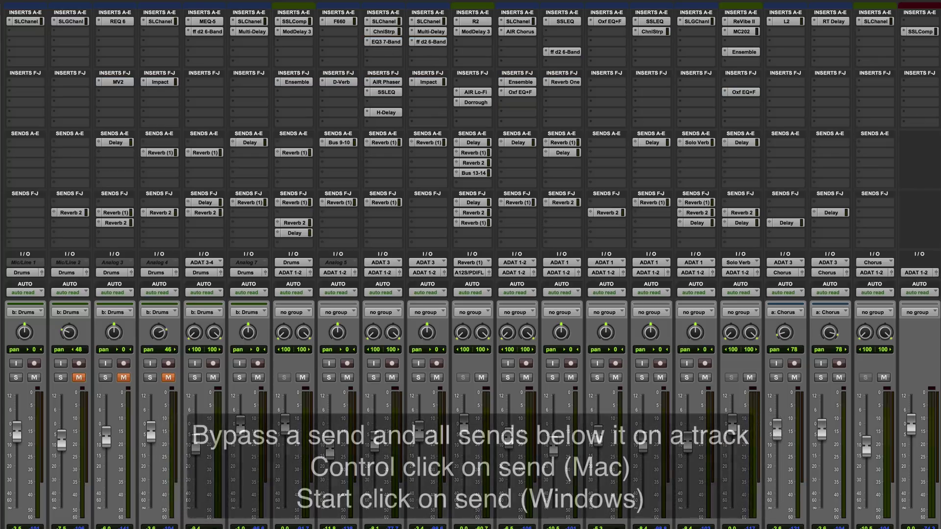
left_click(479, 164, "ctrl")
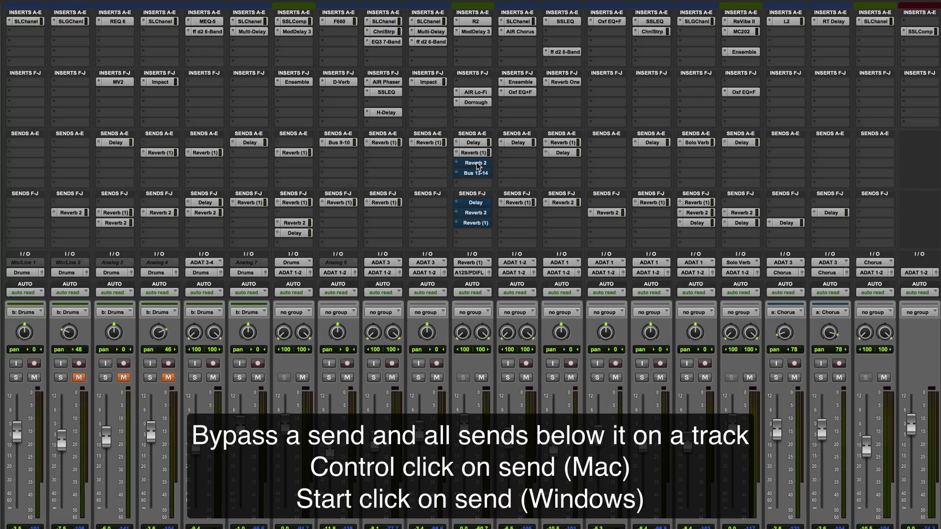
left_click(478, 165, "ctrl")
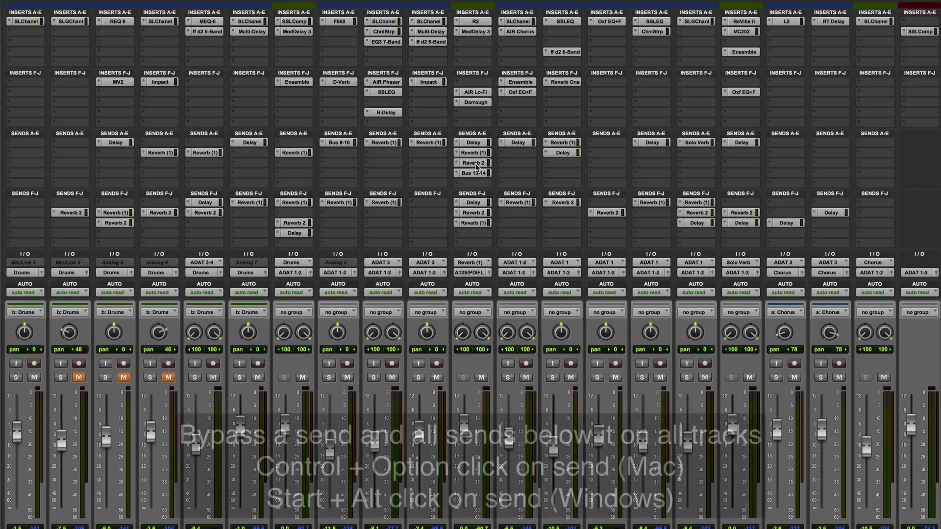
left_click(478, 165, "ctrl+alt")
left_click(479, 166, "ctrl+alt")
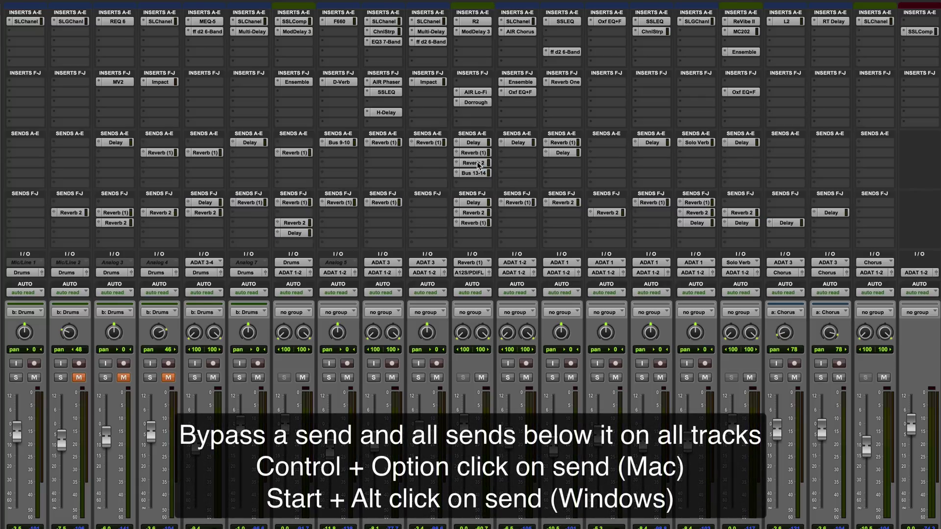
left_click(479, 174, "ctrl+alt")
left_click(479, 174, "ctrl+alt")
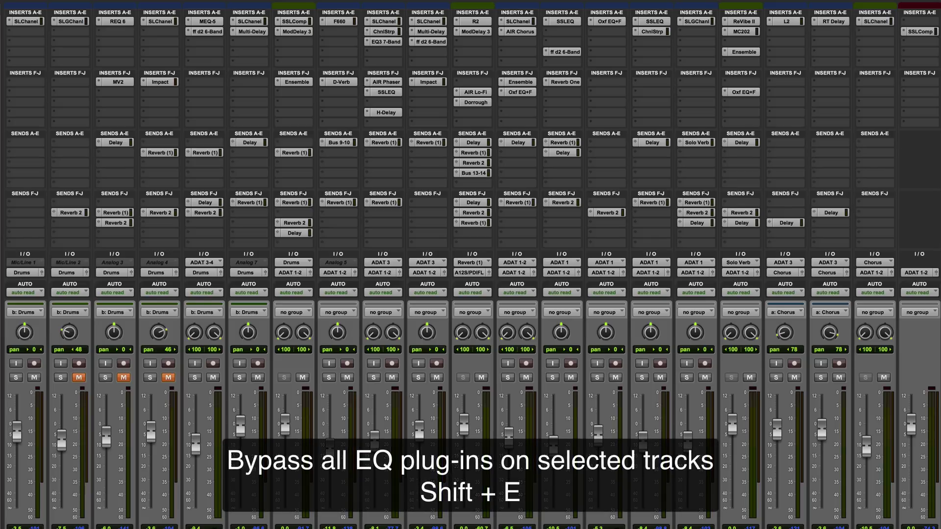
key("shift+e")
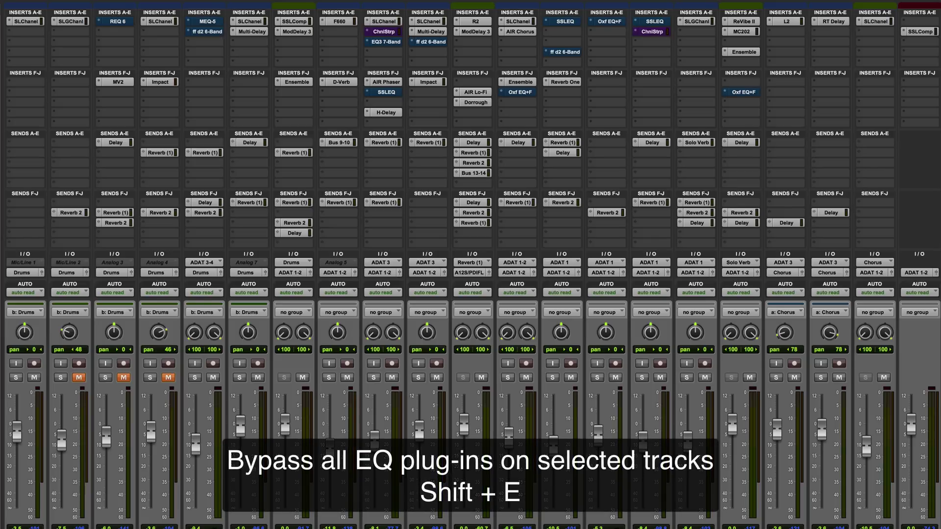
key("shift+e")
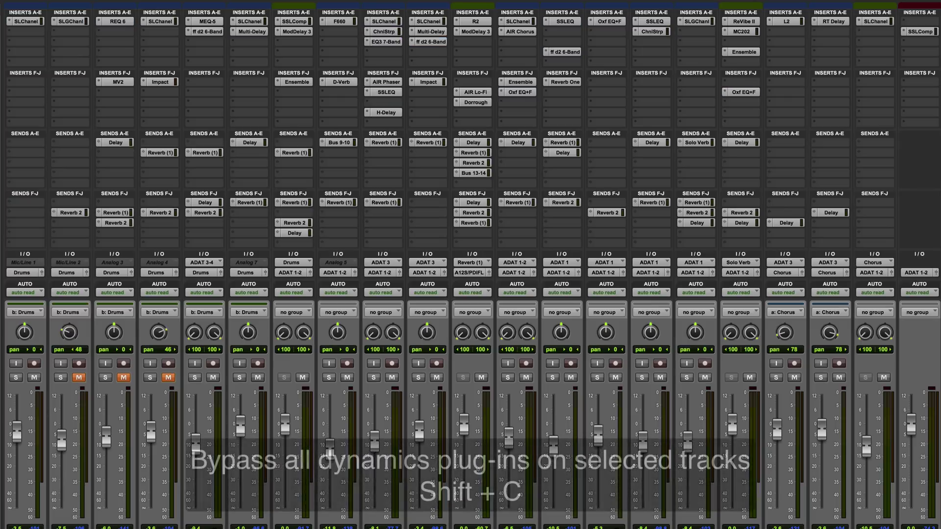
key("shift+c")
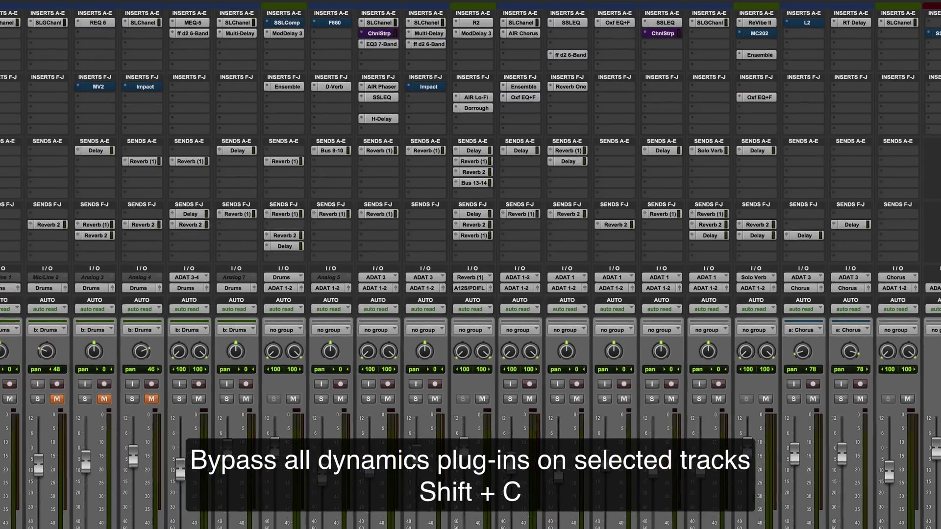
key("shift+c")
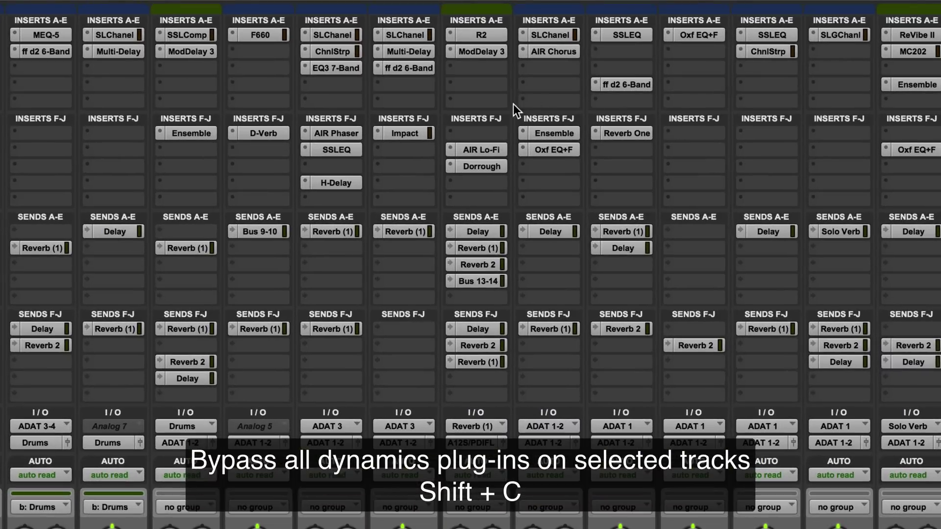
key("shift+c")
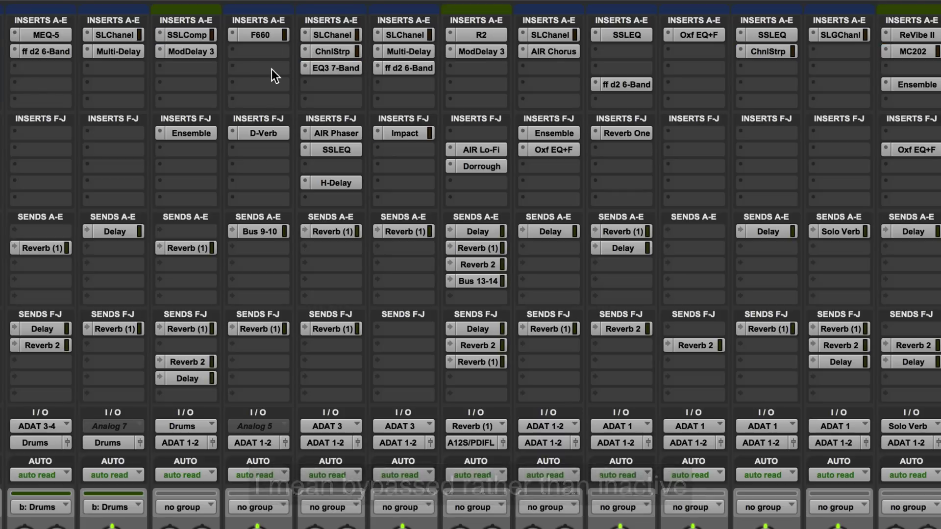
key("shift+v")
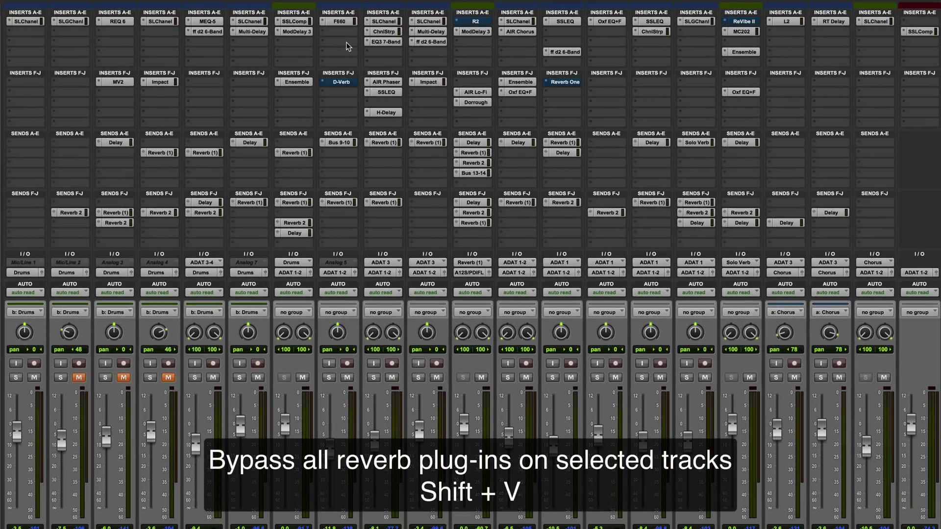
key("shift+v")
key("shift+v")
key("shift+v")
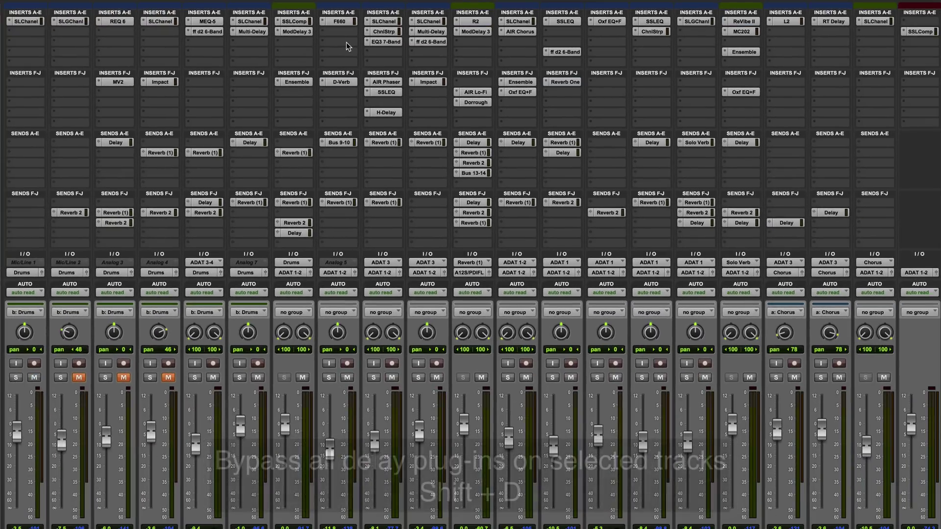
key("shift+d")
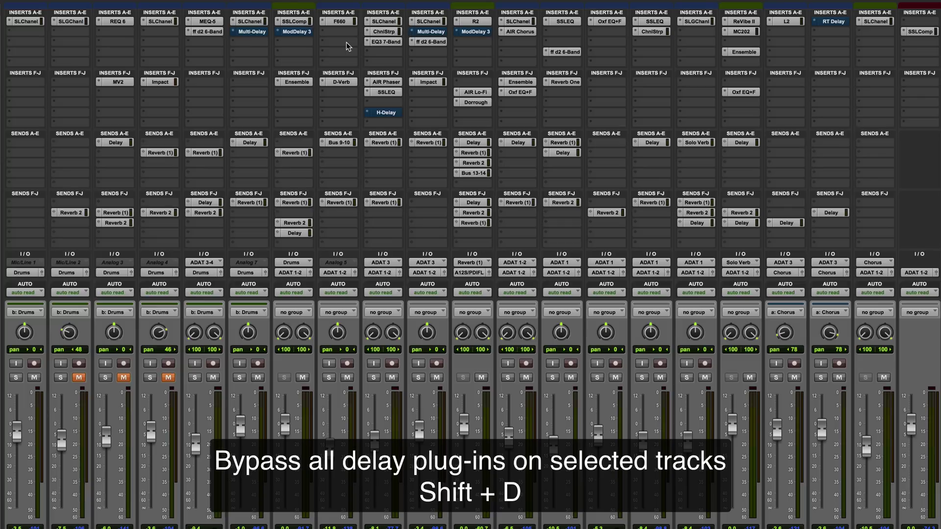
key("shift+d")
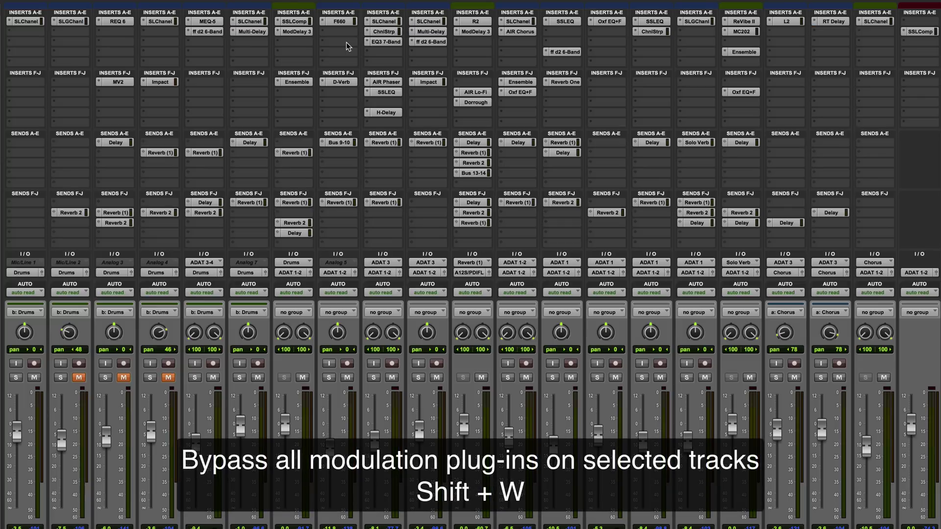
key("shift+w")
key("shift+w")
key("shift+w")
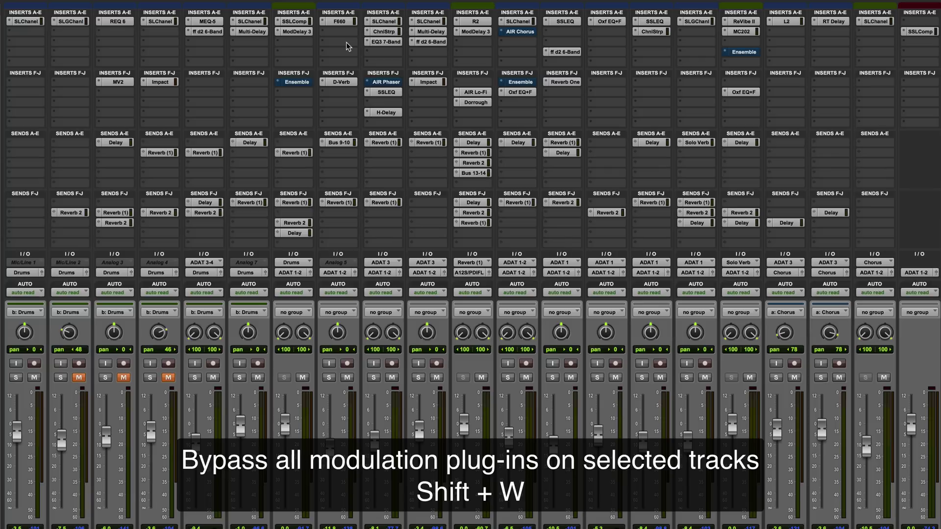
key("shift+w")
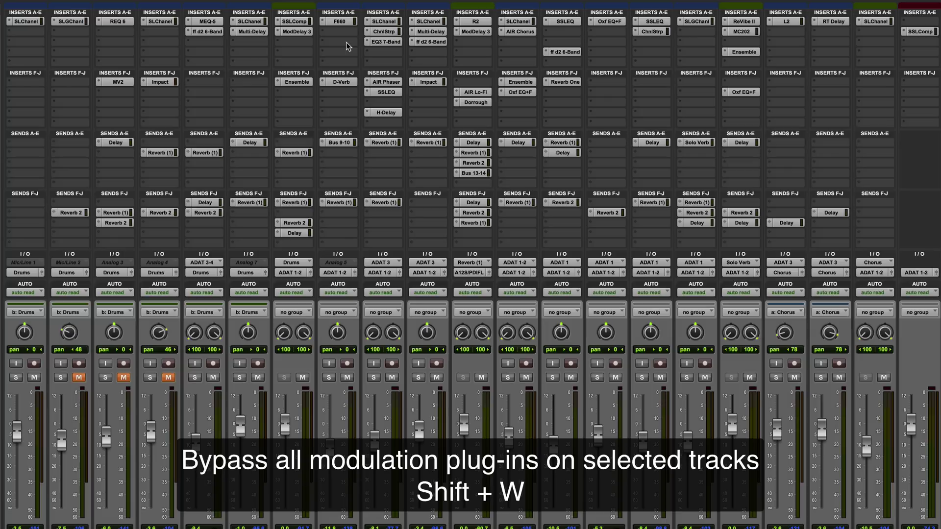
key("shift+w")
key("shift+w")
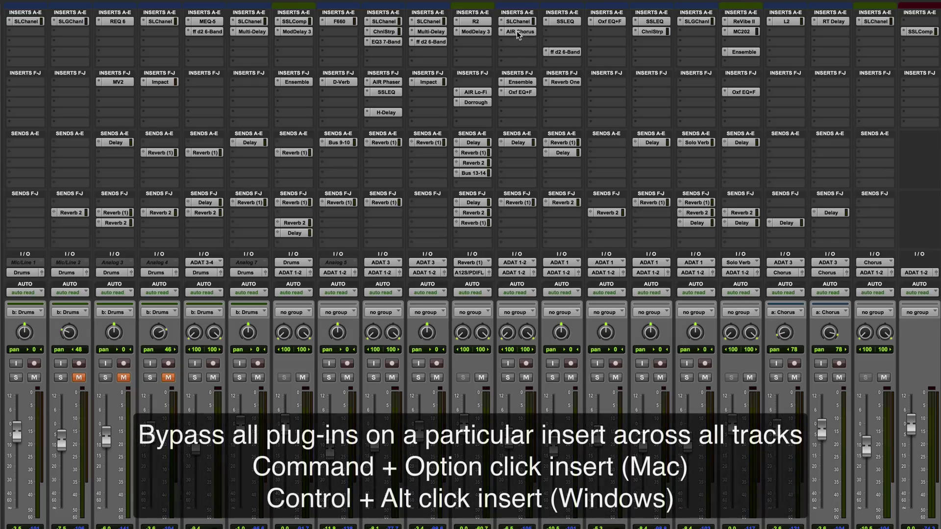
Step: Bypass and restore insert B on all tracks, then on the Drums–Clean 2 selection
left_click(518, 30, "alt+super")
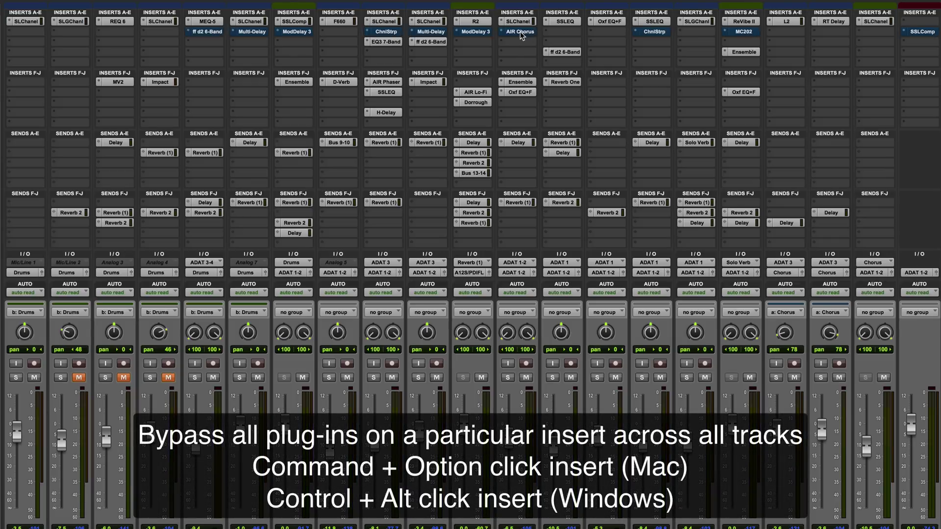
left_click(520, 31, "alt+super")
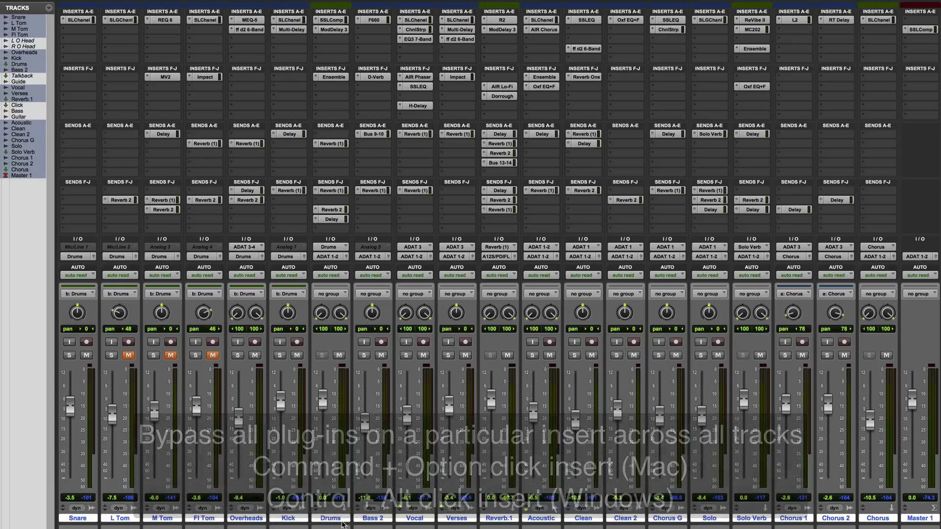
left_click(324, 519)
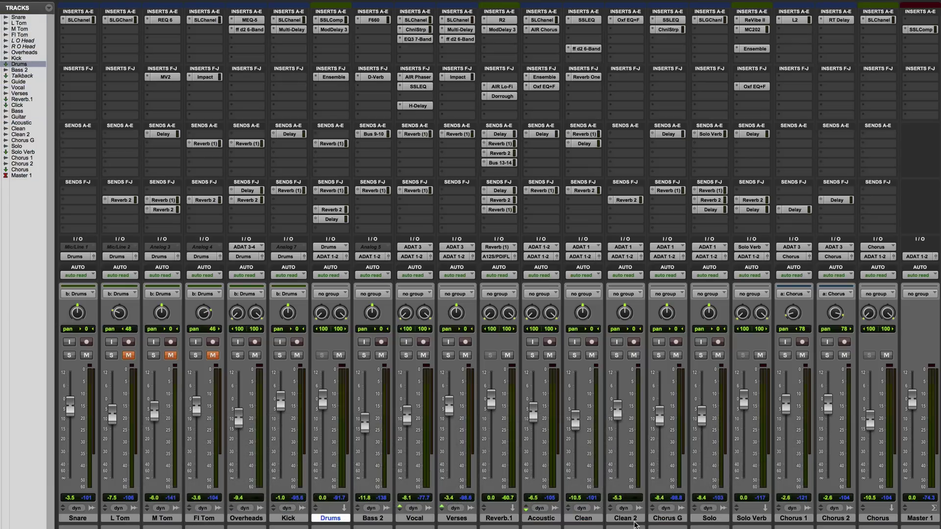
left_click(629, 519, "shift")
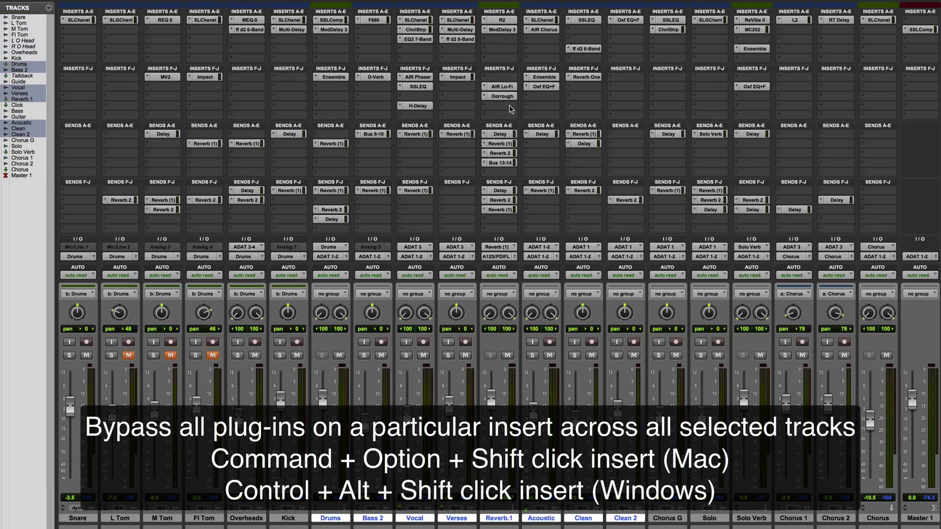
left_click(503, 30, "alt+shift+super")
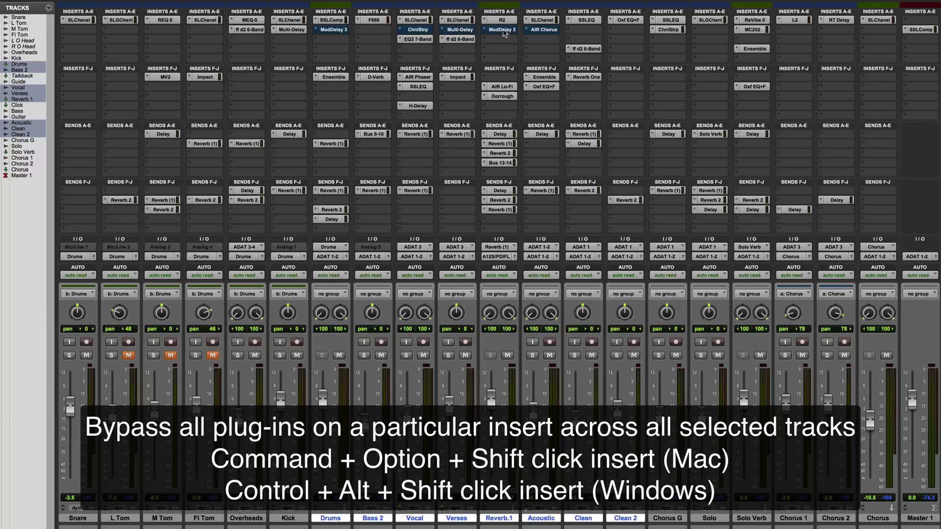
left_click(504, 30, "alt+shift+super")
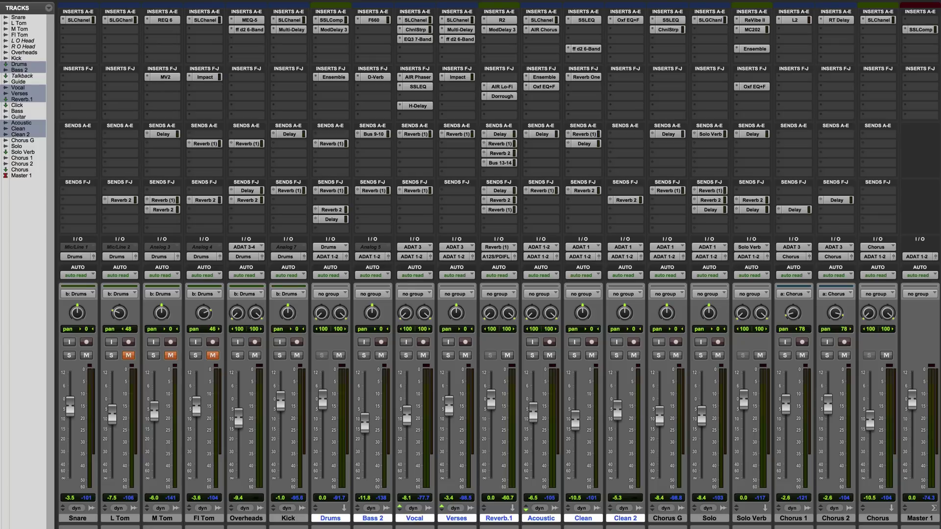
Step: Expand send A alone, then expand every send in groups A-E and F-J with level and pan
left_click(569, 136, "super")
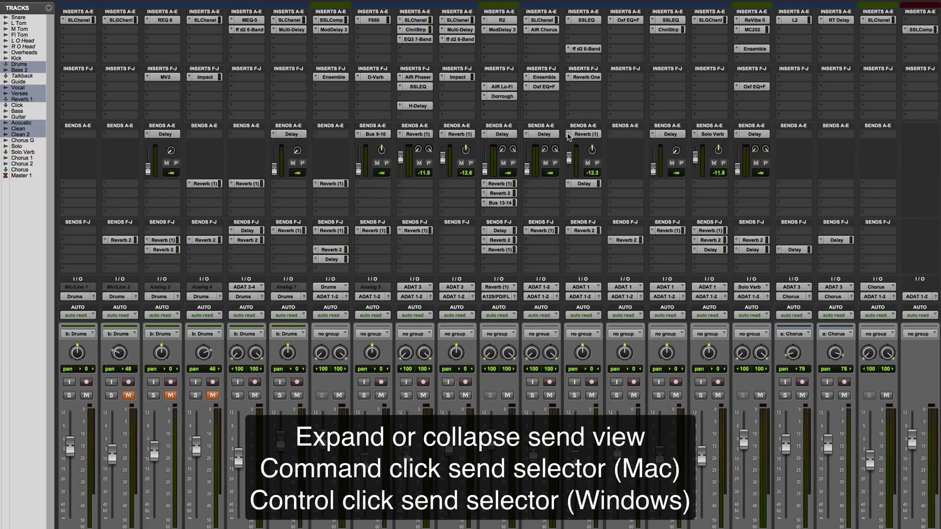
left_click(570, 136, "super")
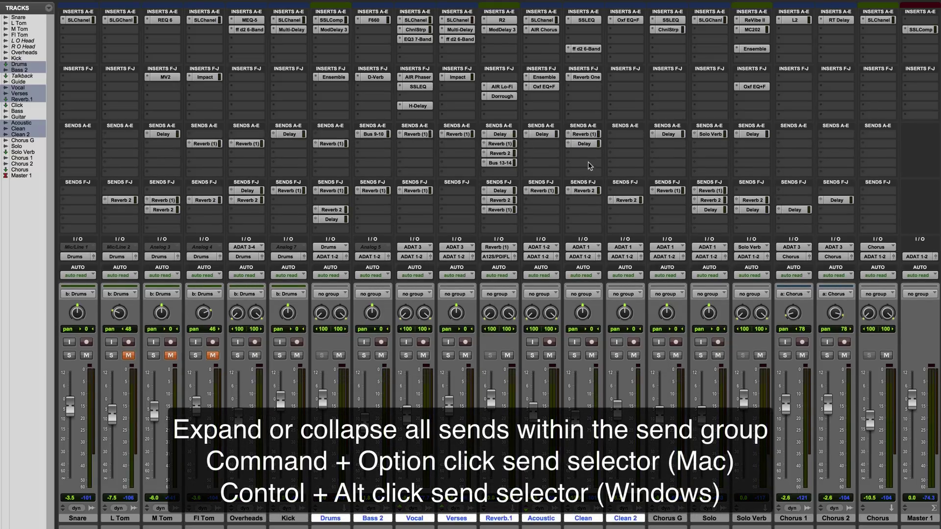
left_click(569, 136, "alt+super")
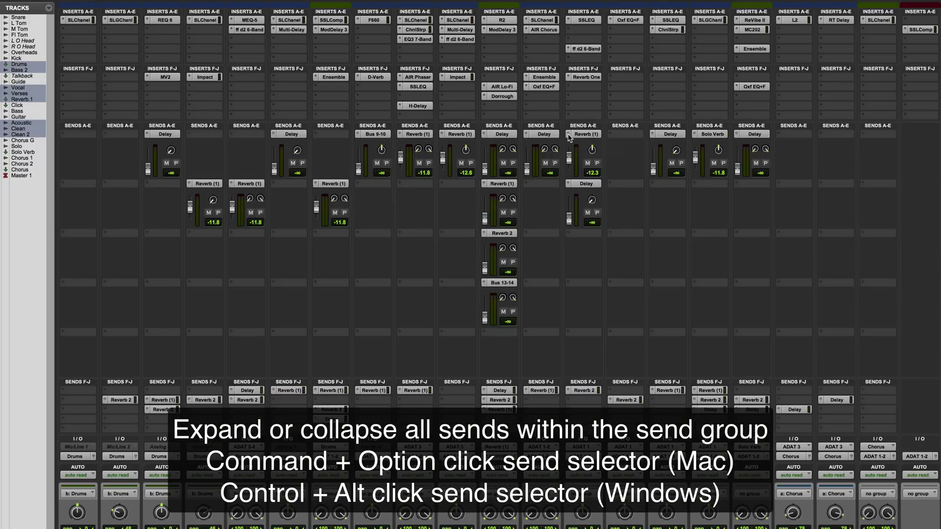
left_click(568, 135, "alt+super")
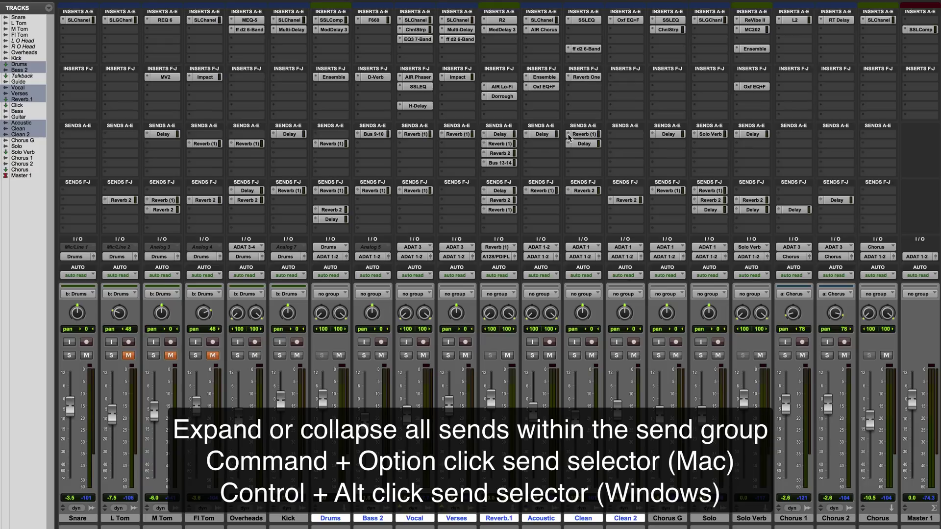
left_click(568, 135, "alt+super")
scroll(564, 393, "down", 5)
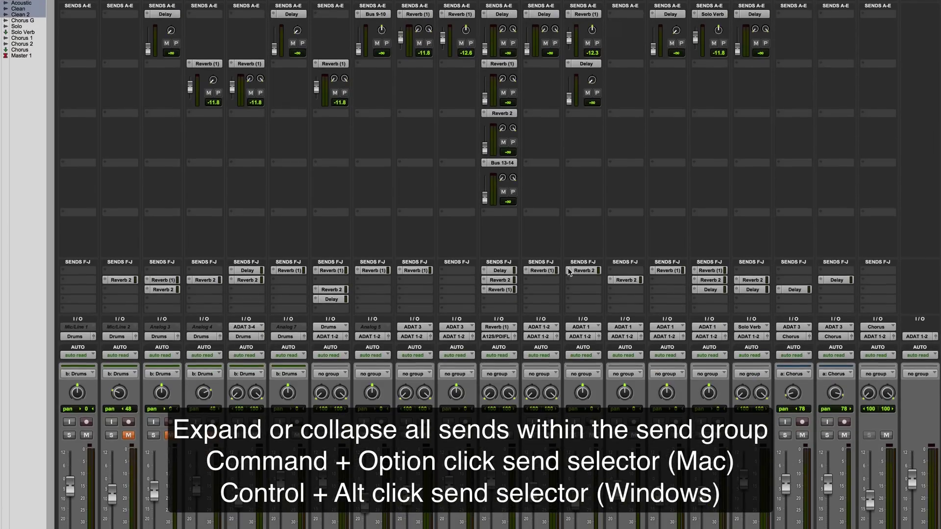
left_click(569, 271, "alt+super")
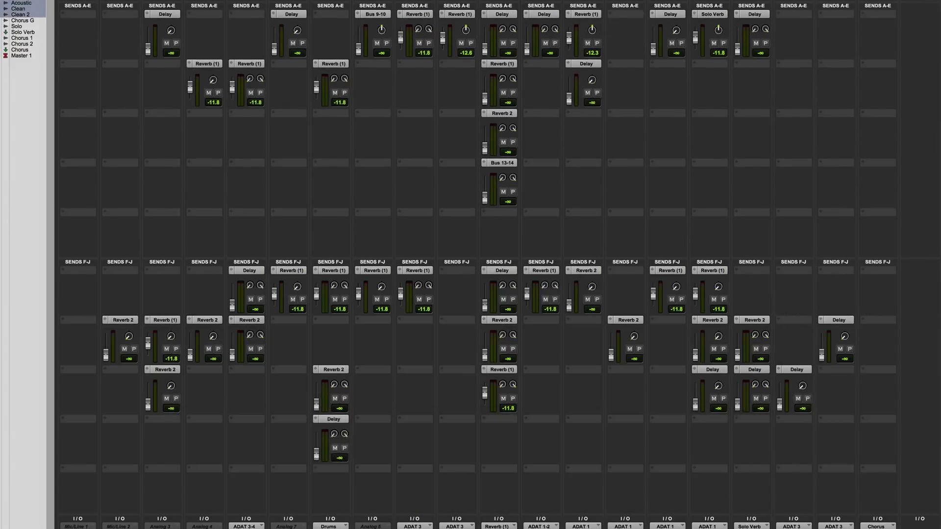